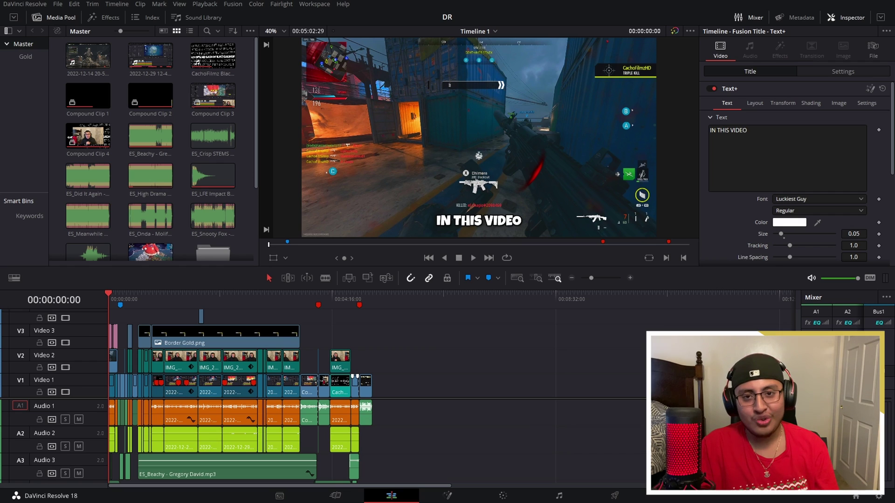
Step: Zoom the timeline, move the playhead to 00:01:49:25, and switch to the Deliver page
left_click(631, 279)
left_click_drag(450, 294, 491, 294)
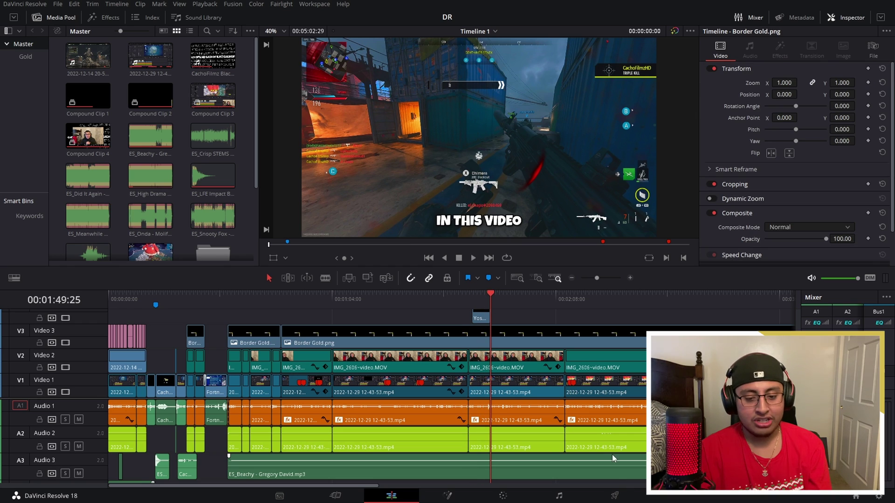
key("shift+8")
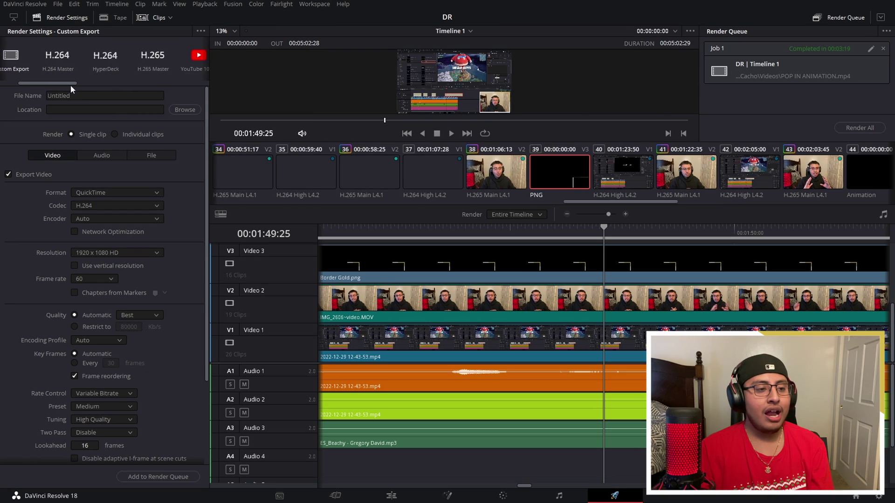
Step: Load the YouTube 1080p render preset and check its resolution choices, leaving 1080p
left_click_drag(71, 85, 91, 89)
left_click(116, 60)
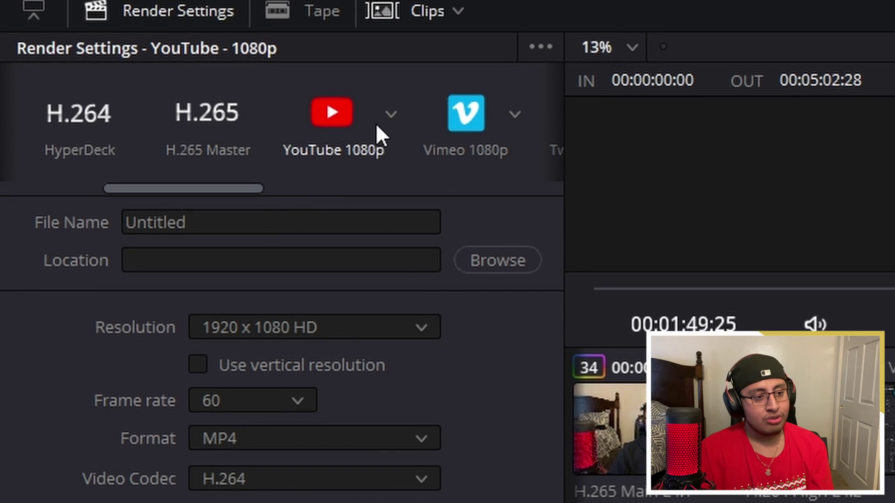
left_click(391, 114)
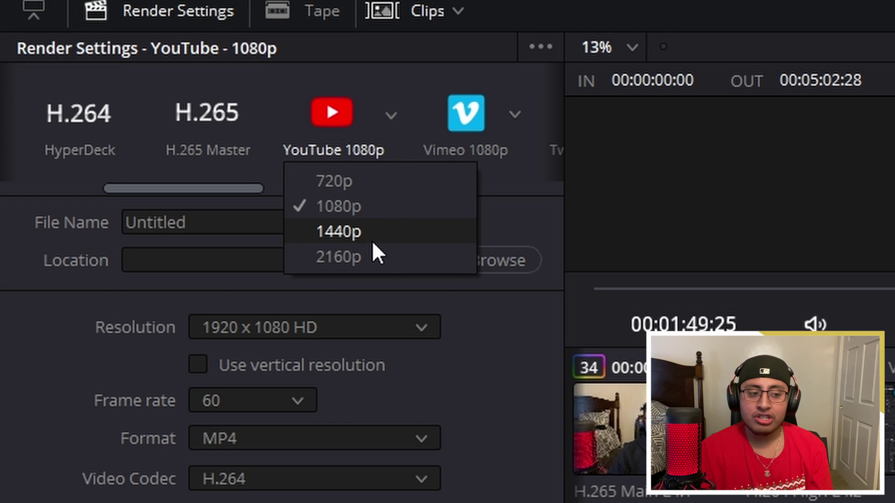
key("Escape")
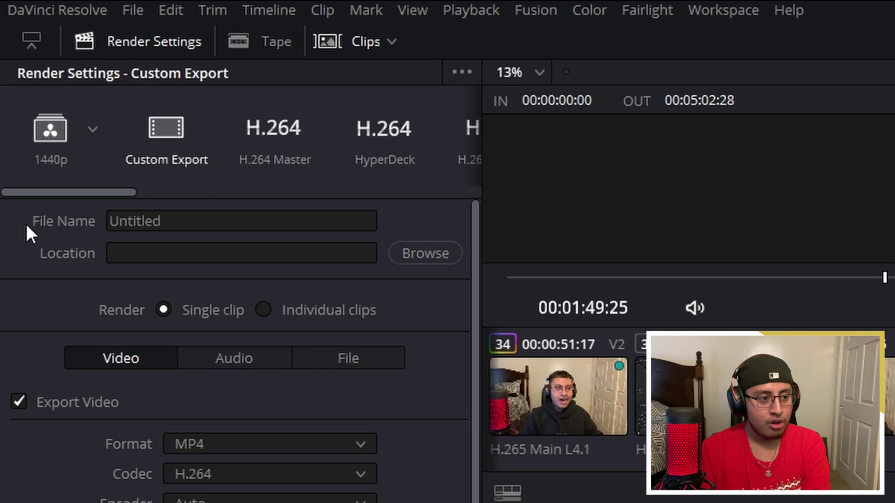
Step: Rename the export file to 'Example'
double_click(182, 226)
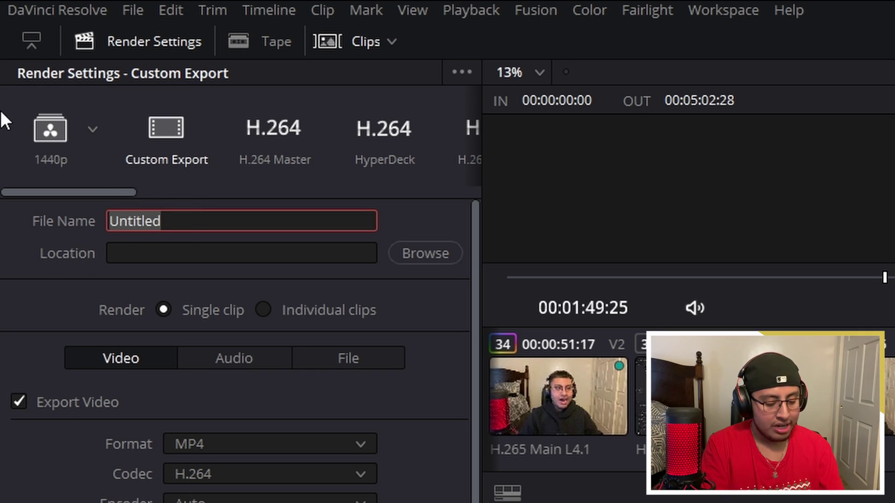
type("Exampo")
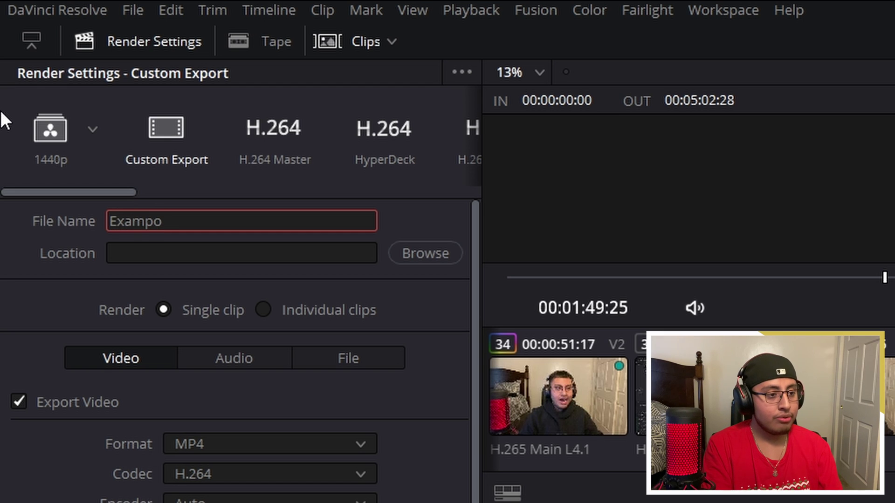
key("BackSpace")
type("le")
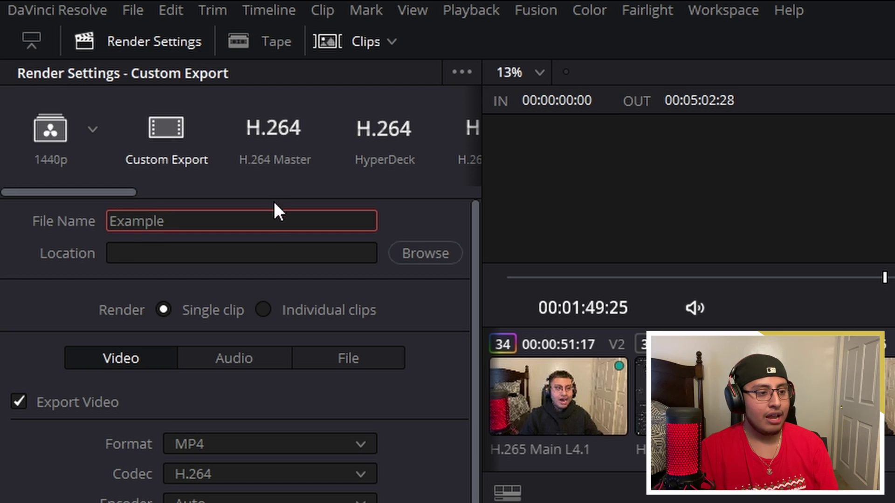
Step: Set the render destination to the Videos folder
left_click(426, 251)
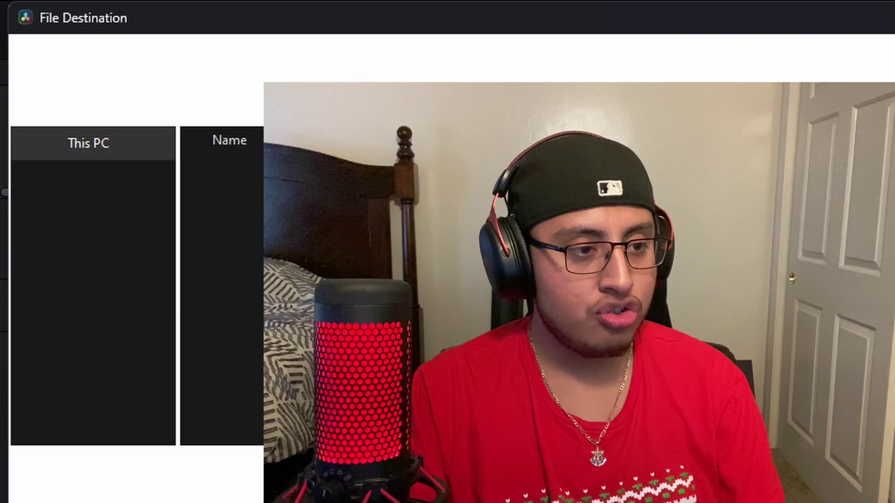
scroll(104, 369, "up", 5)
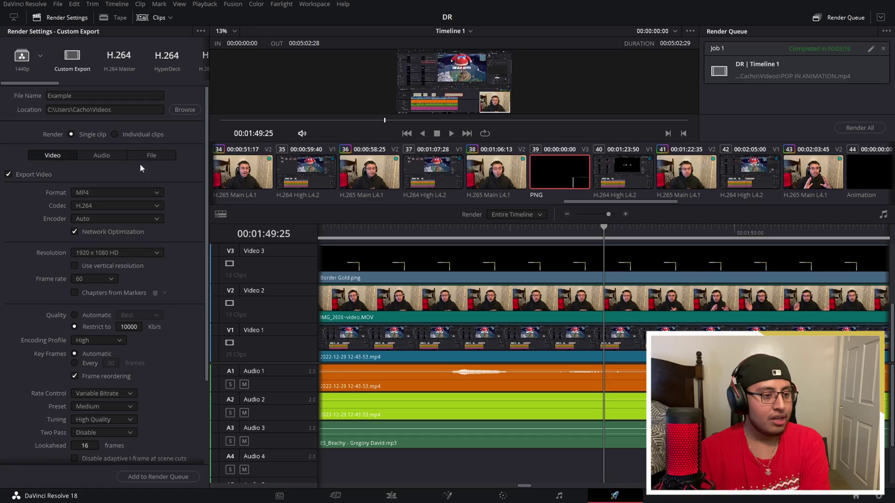
scroll(92, 258, "up", 3)
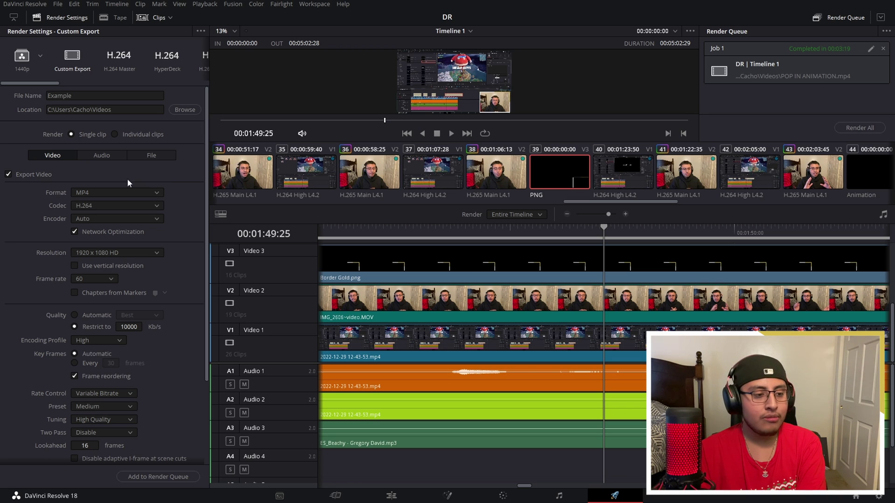
Step: Set the export format to MP4 and the codec to H.264
left_click(122, 193)
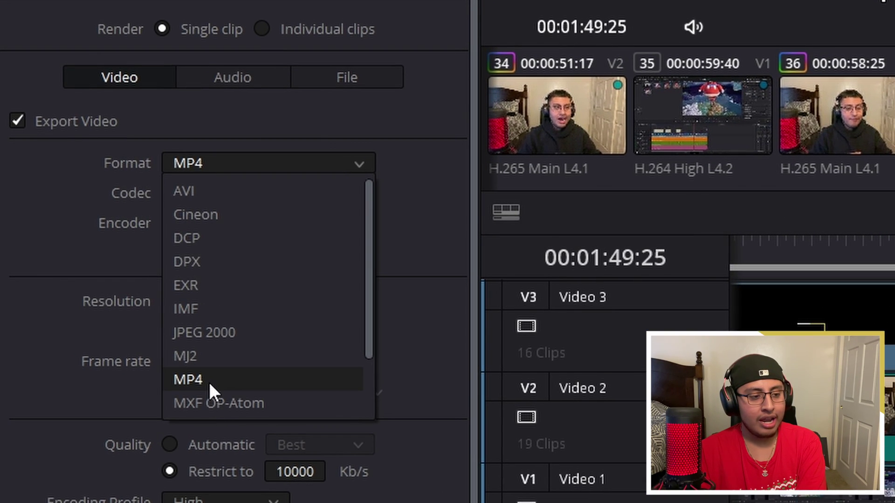
left_click(214, 381)
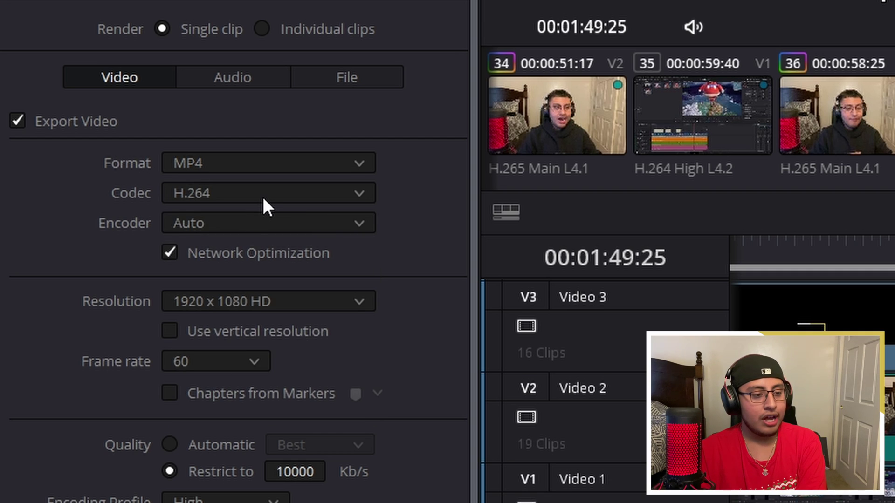
left_click(254, 165)
scroll(288, 233, "down", 2)
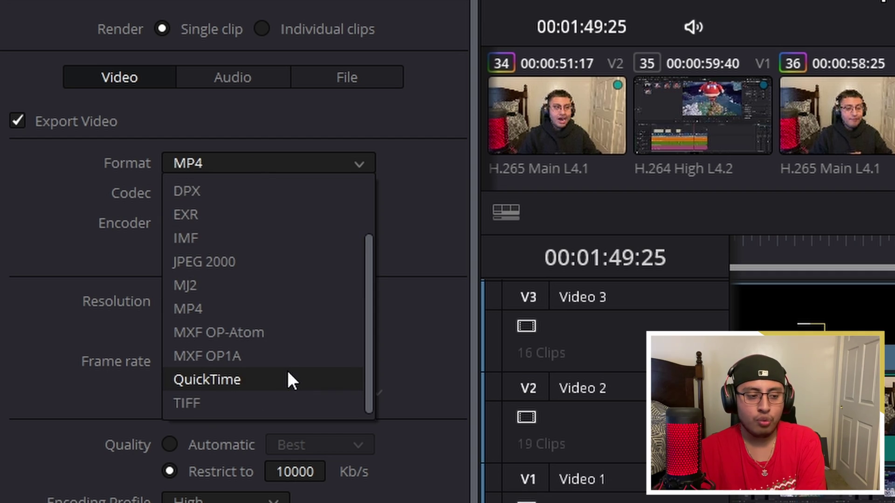
left_click(242, 308)
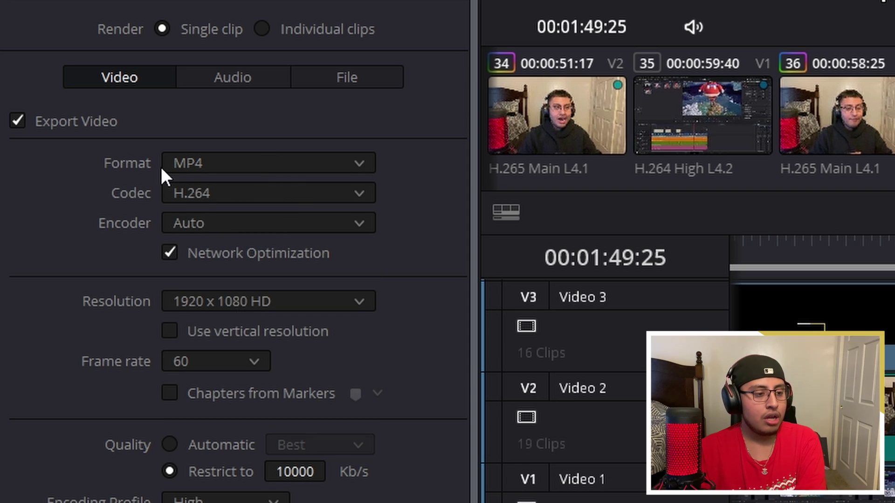
left_click(208, 195)
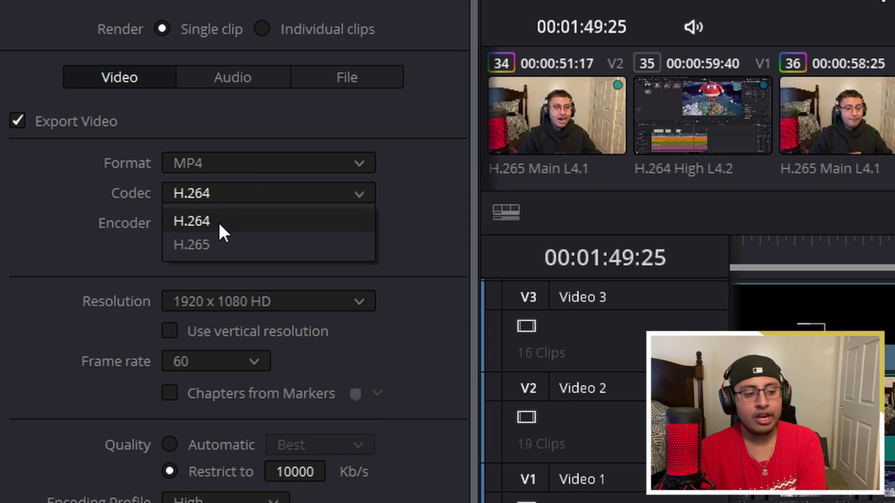
left_click(432, 158)
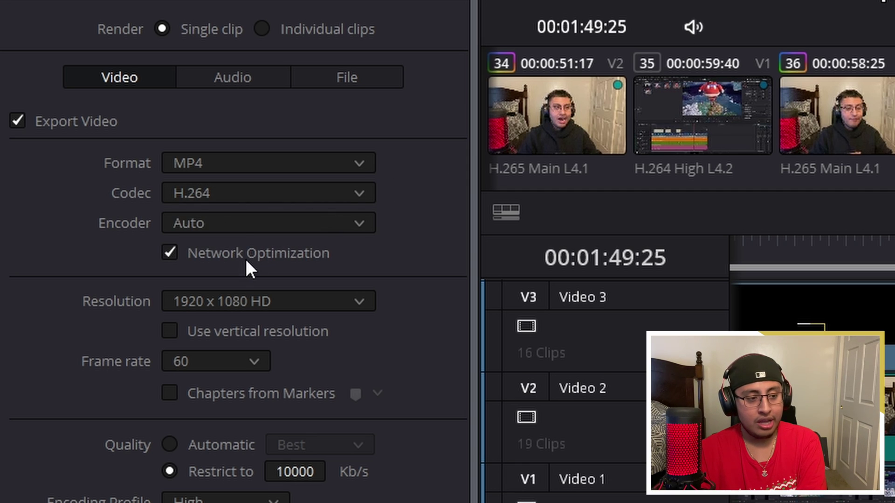
Step: Set the encoder to Native after briefly choosing NVIDIA
left_click(236, 226)
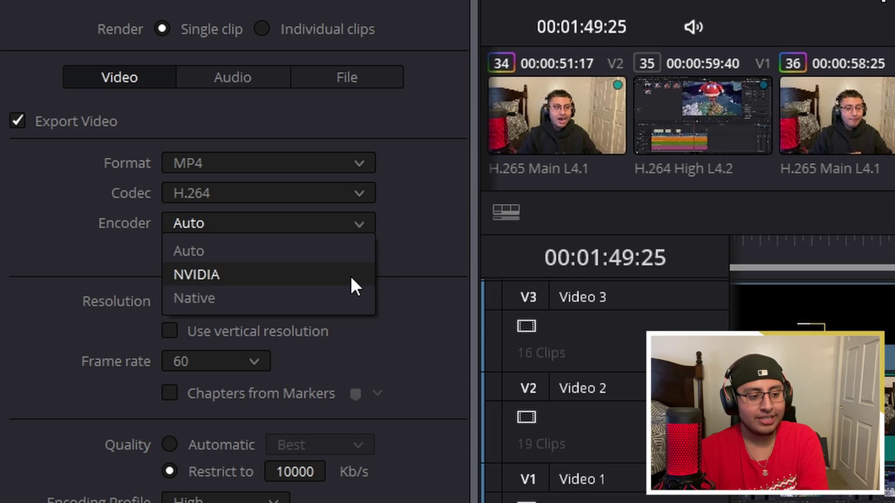
left_click(295, 282)
left_click(258, 227)
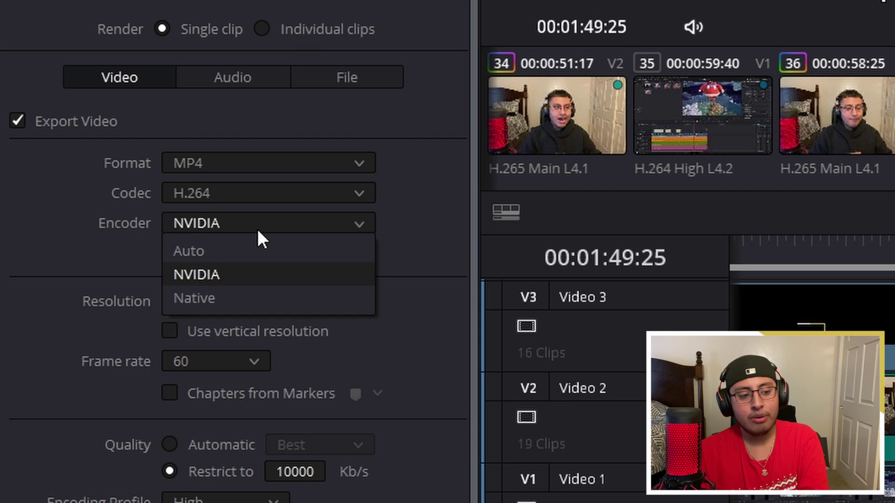
left_click(253, 293)
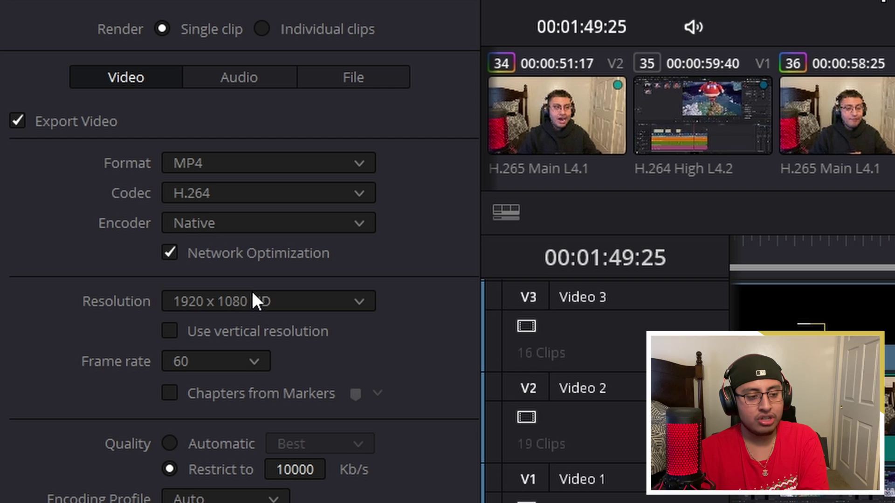
left_click(271, 227)
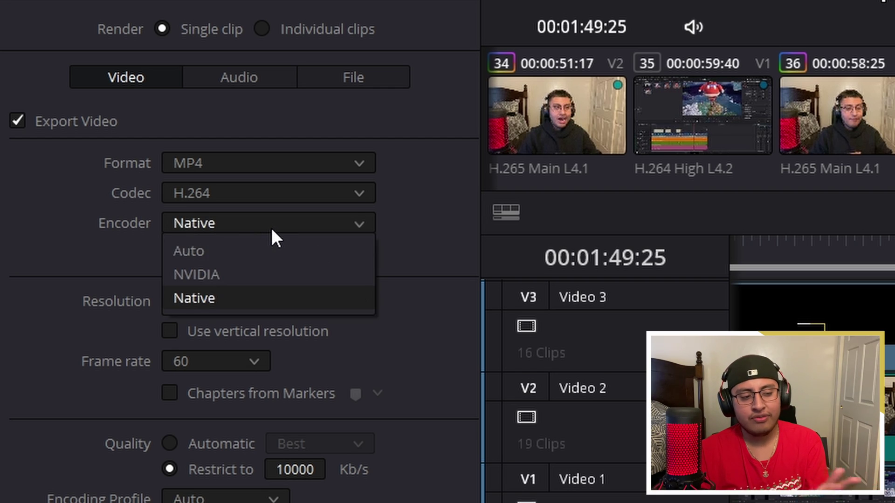
left_click(299, 298)
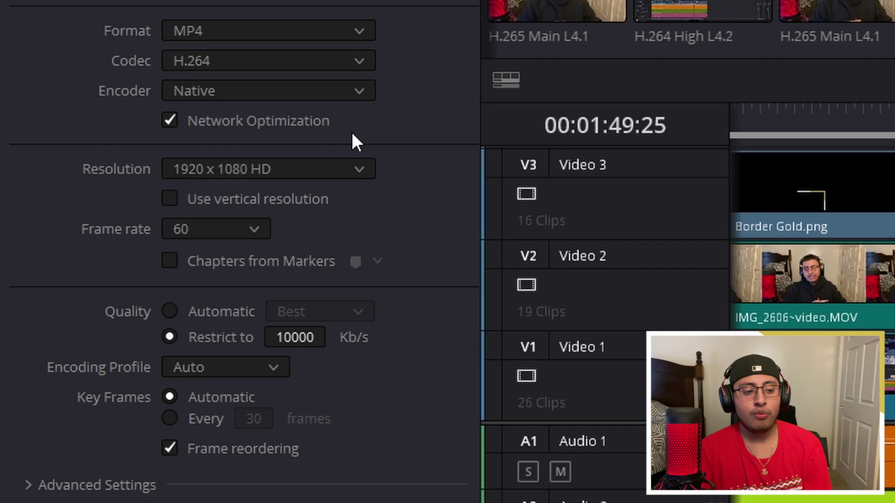
Step: Switch the output resolution to Custom with width 2560 and height 1440
left_click(312, 170)
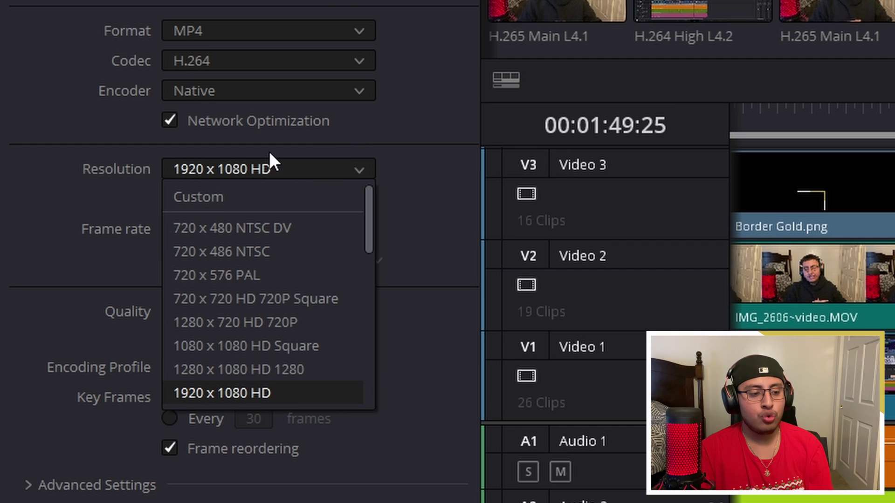
left_click(254, 205)
left_click_drag(212, 199, 101, 180)
type("2560")
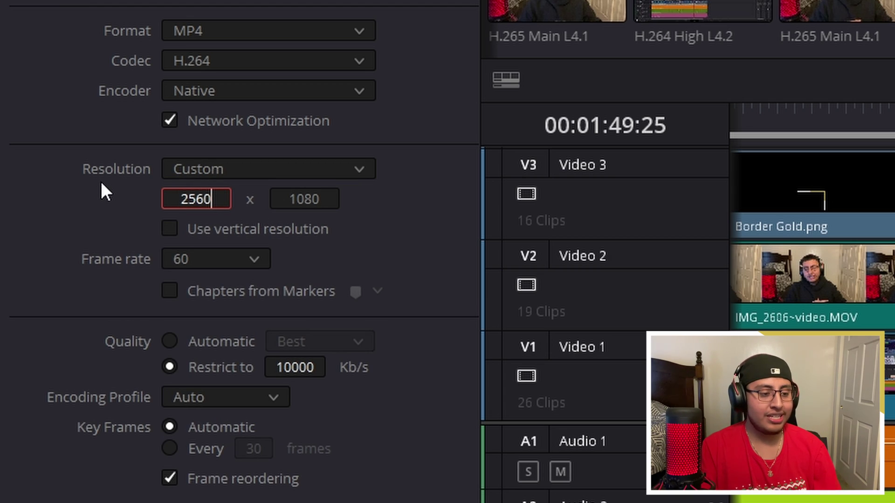
key("Tab")
type("1440")
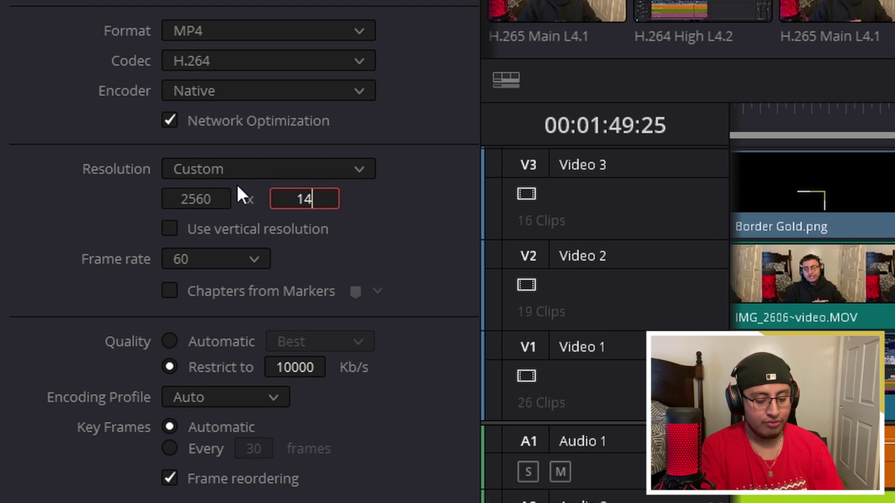
key("Return")
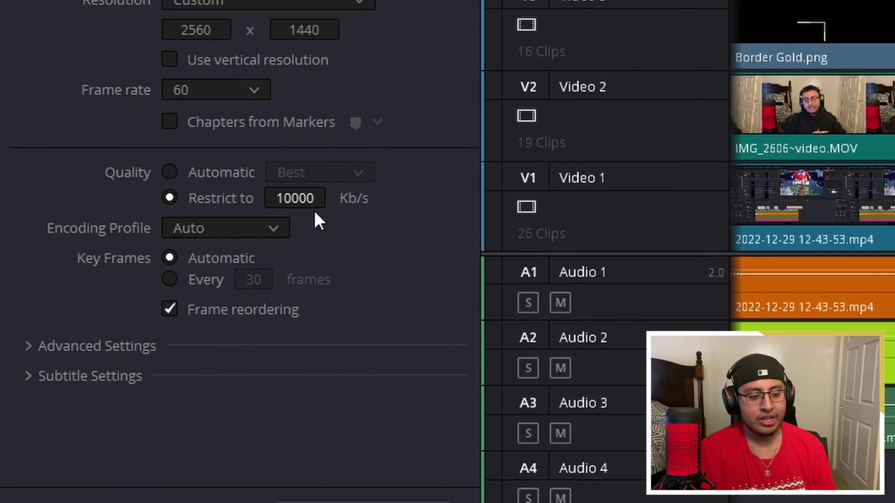
Step: Restrict the bitrate to 50000 Kb/s after briefly trying automatic Best quality
left_click(233, 186)
left_click(295, 186)
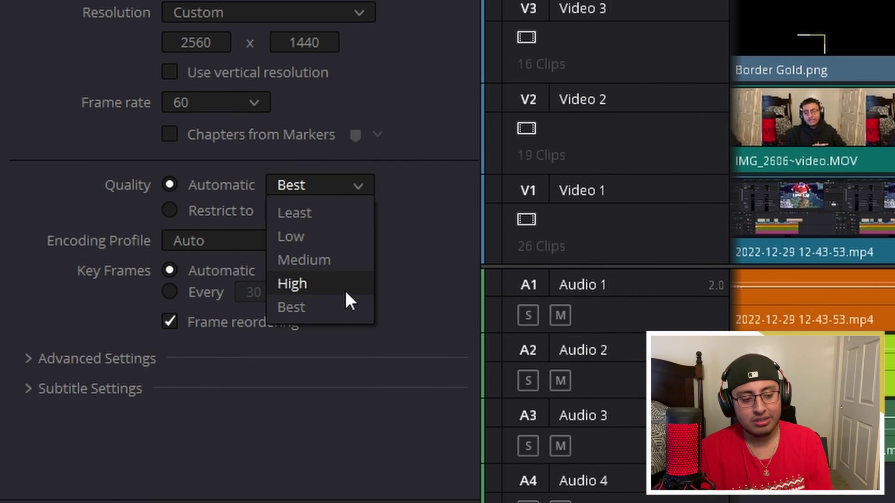
left_click(345, 307)
left_click(226, 208)
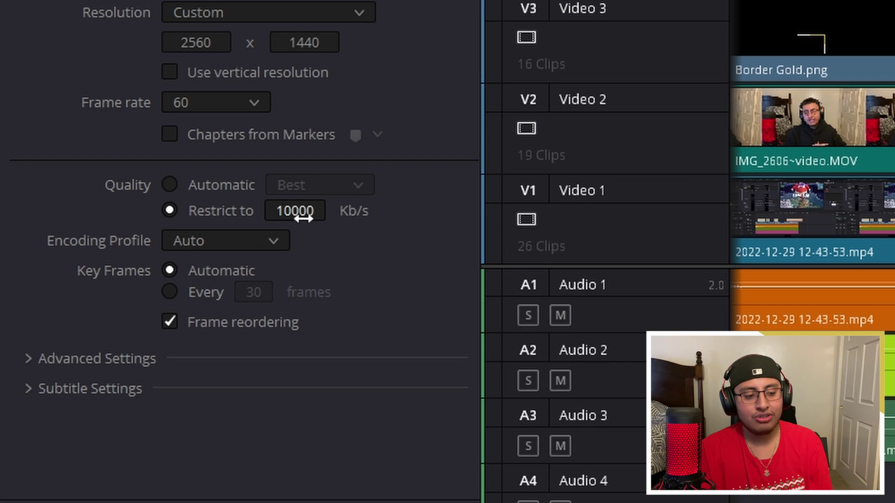
double_click(296, 211)
type("50000")
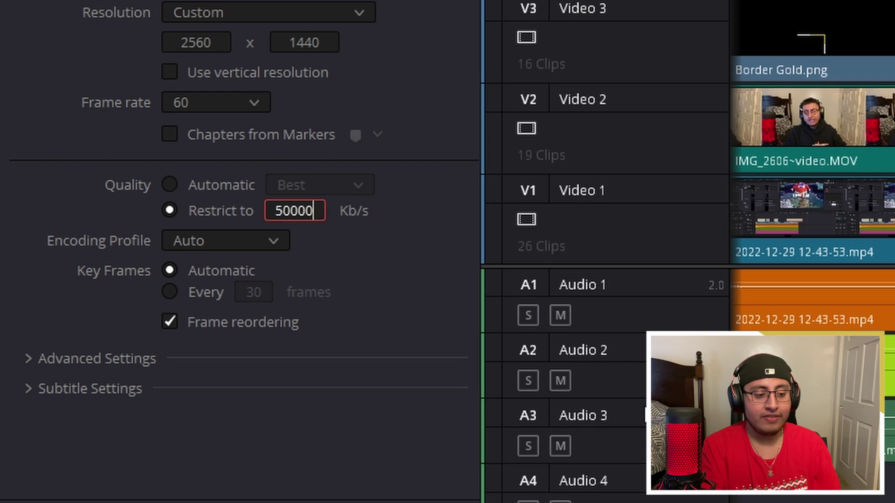
key("Return")
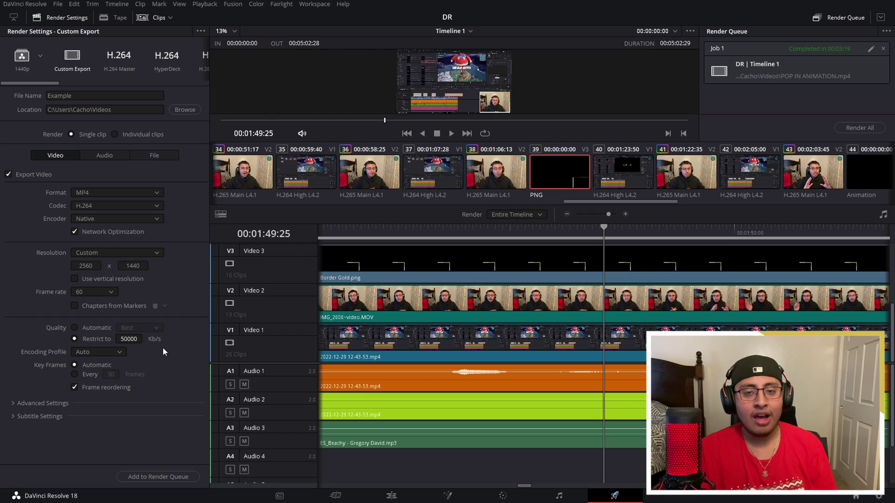
Step: Re-enter the bitrate, trying 35000 then 50000 Kb/s, and expand Advanced Settings
left_click(130, 339)
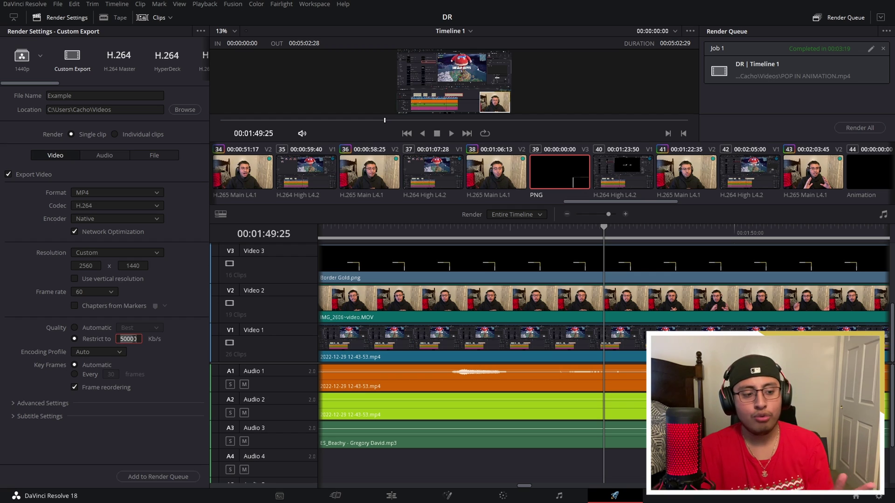
double_click(129, 339)
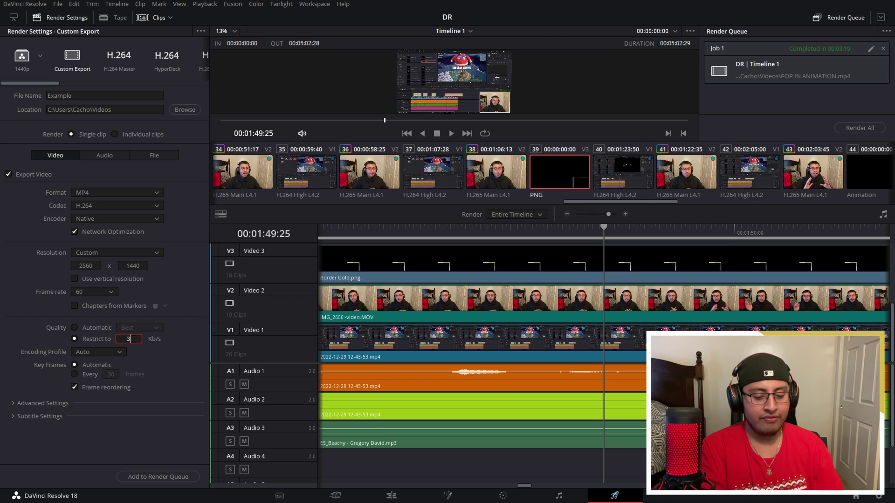
type("35000")
key("Return")
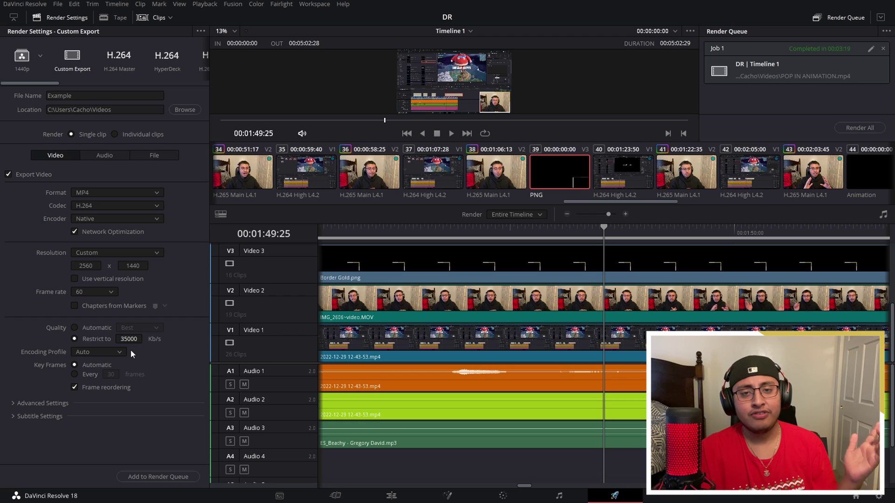
left_click(135, 339)
double_click(135, 339)
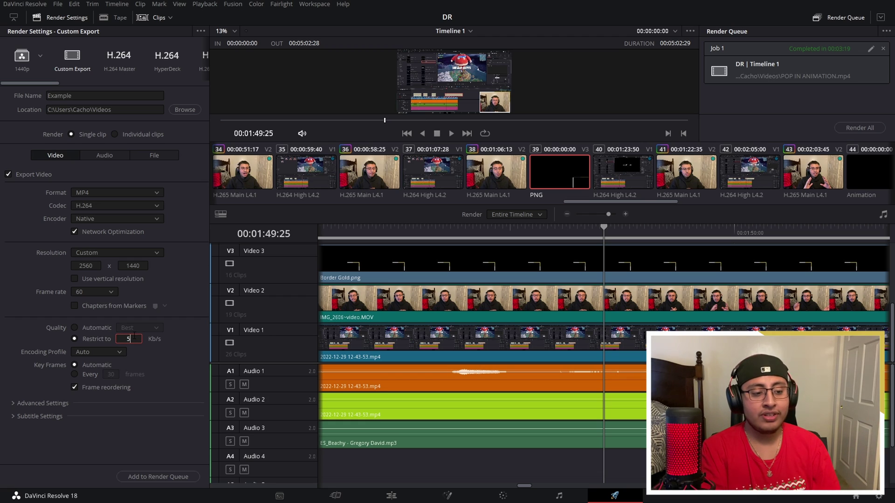
type("50000")
left_click(14, 403)
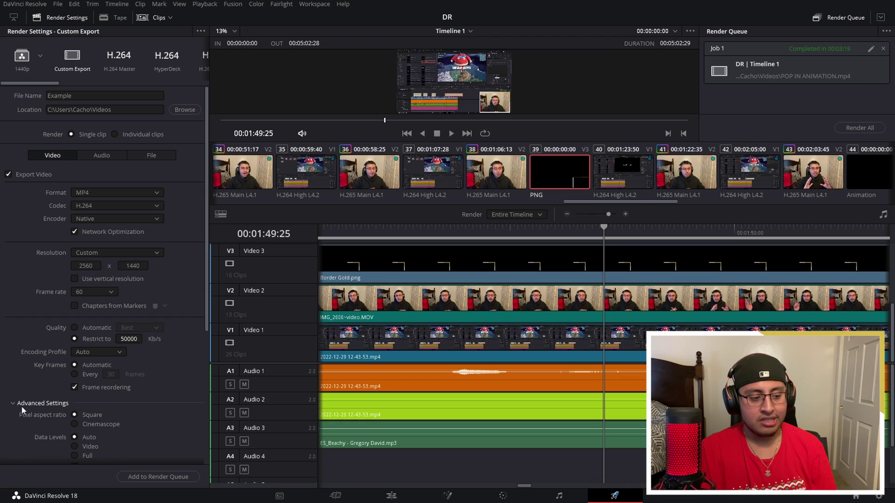
Step: Switch the encoder from Native to NVIDIA and set the encoding profile to High
left_click(122, 217)
left_click(122, 238)
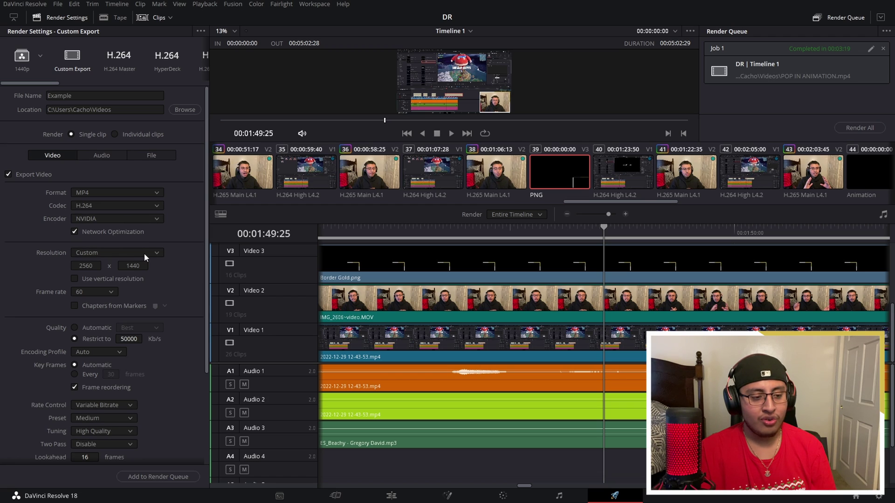
scroll(125, 261, "down", 3)
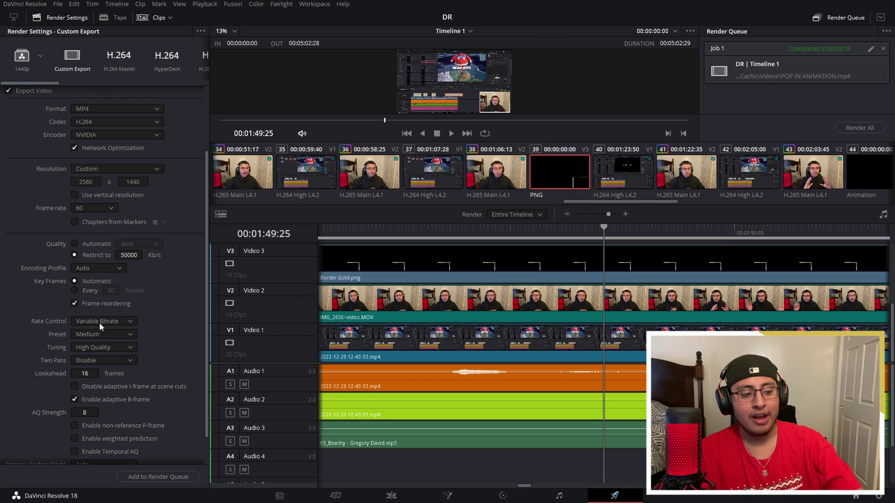
left_click(93, 268)
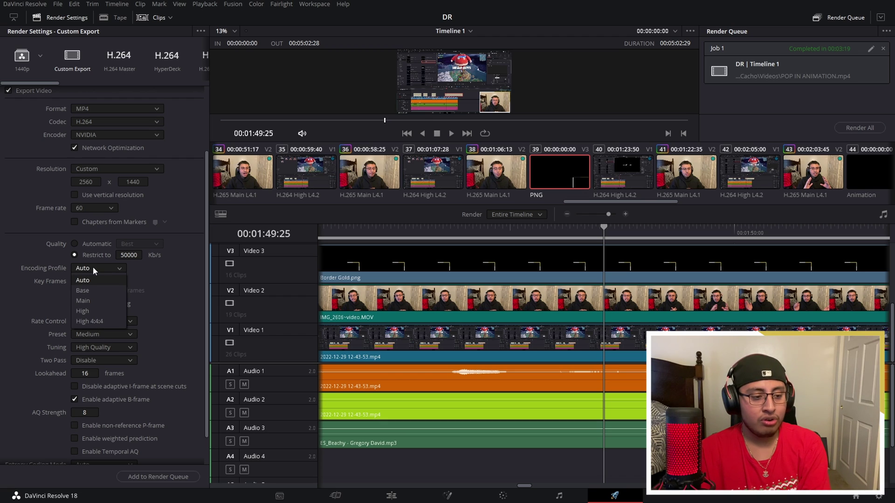
left_click(89, 311)
scroll(111, 393, "down", 2)
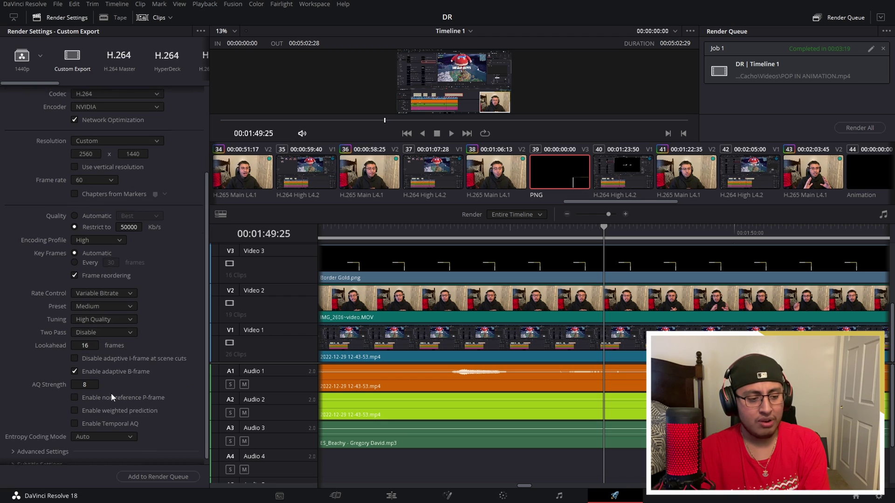
scroll(114, 393, "up", 6)
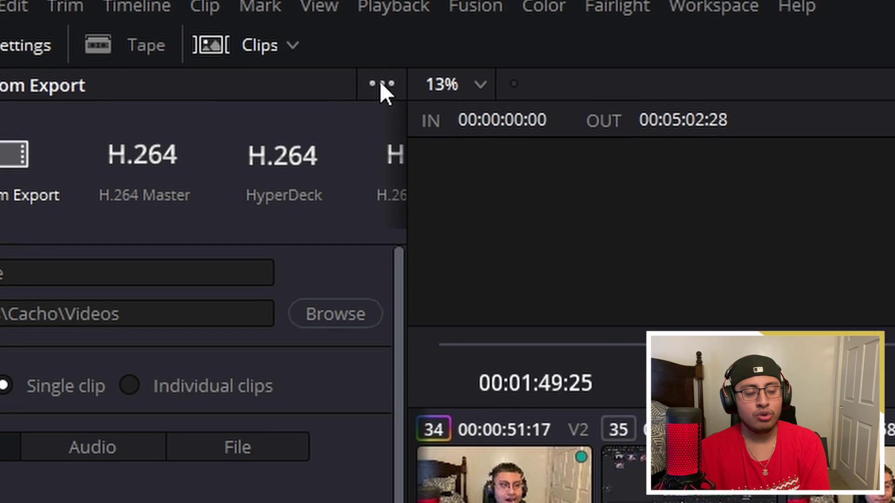
Step: Start Save As New Preset, cancel the naming dialog, then show the saved render presets list
left_click(200, 31)
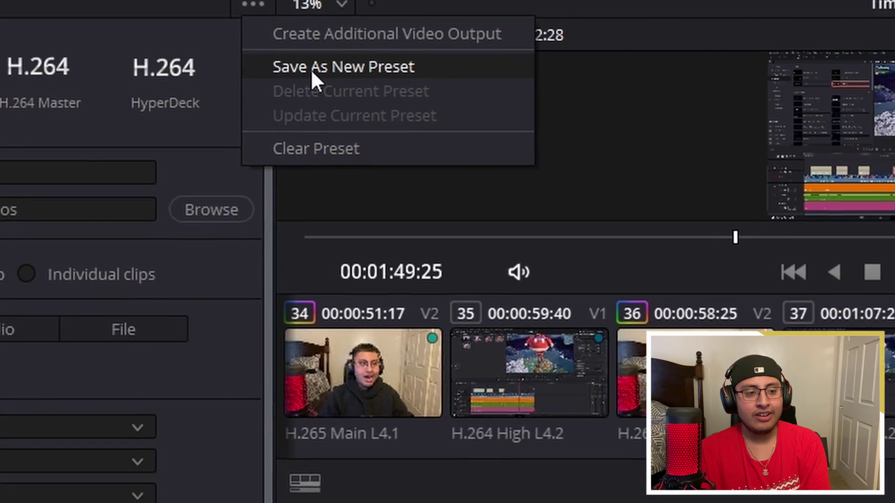
left_click(311, 69)
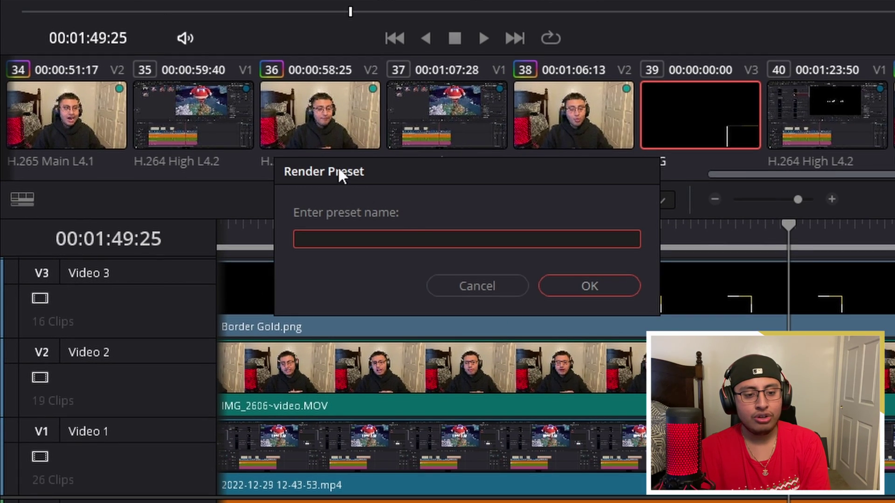
left_click(464, 286)
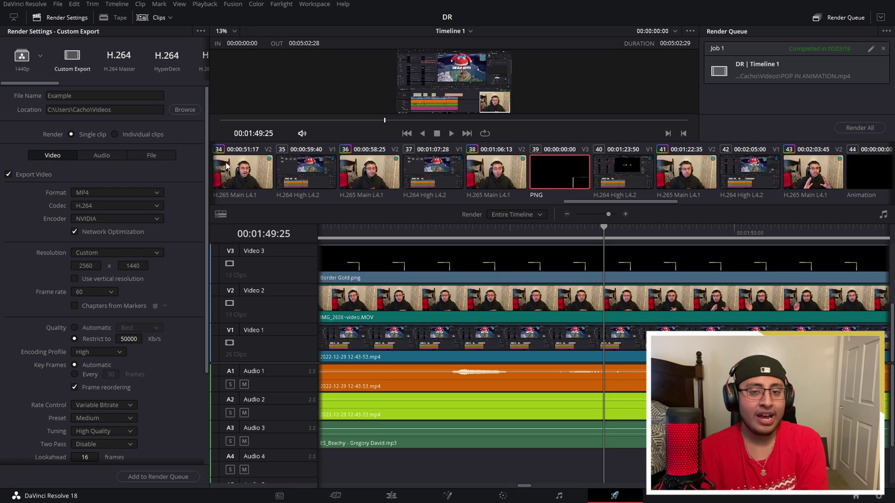
left_click(41, 55)
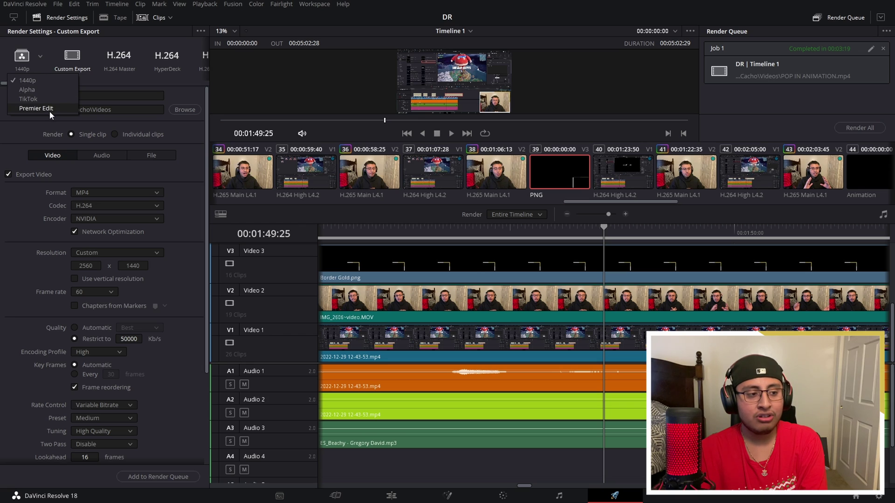